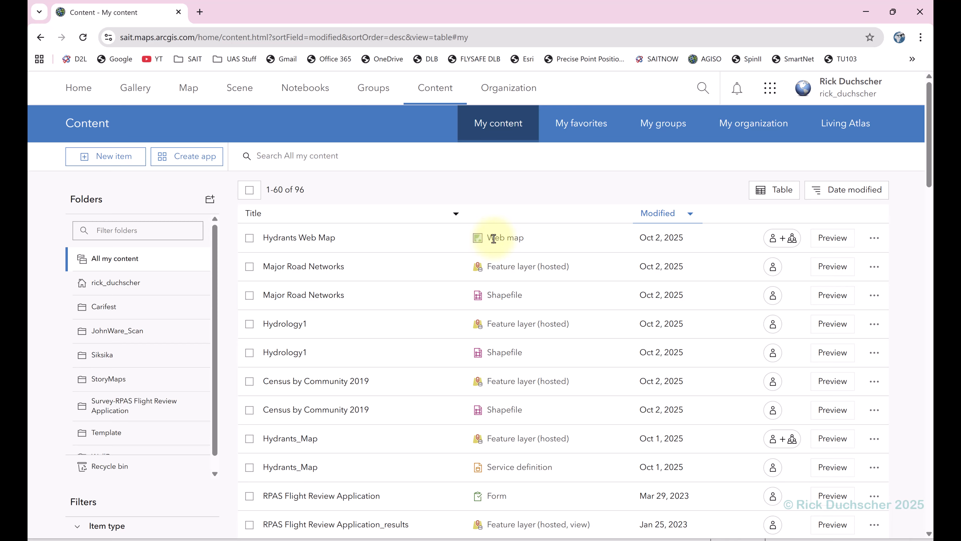
pyautogui.click(791, 238)
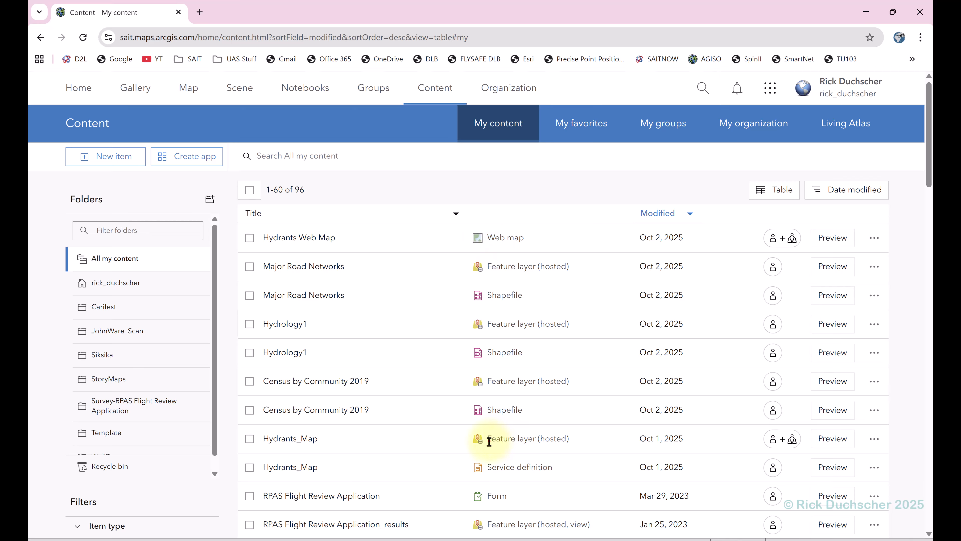
pyautogui.moveTo(489, 440); pyautogui.dragTo(563, 439)
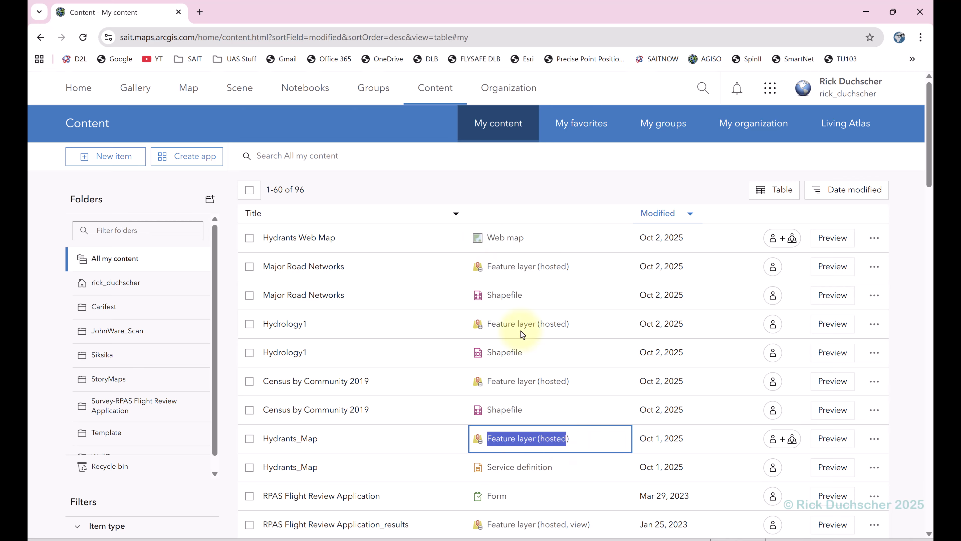
pyautogui.click(900, 211)
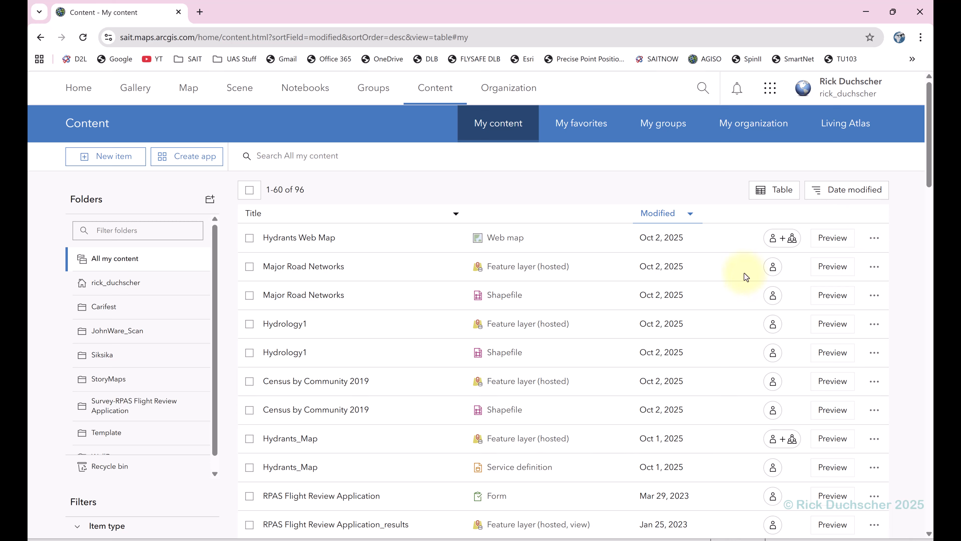
# Step: Share both Major Road Networks, both Hydrology1 and both Census by Community 2019 items with the group whose name ends in _Test
pyautogui.click(249, 266)
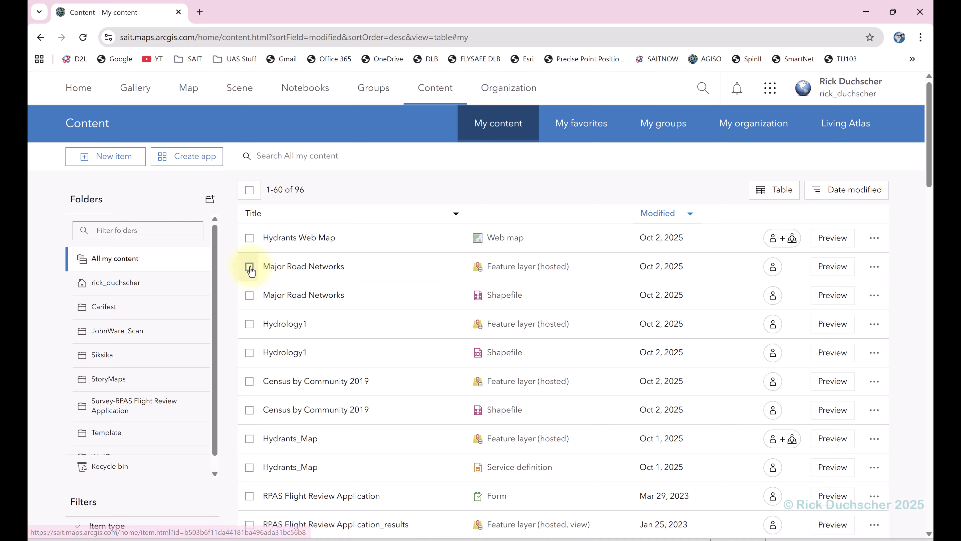
pyautogui.click(249, 295)
pyautogui.click(249, 324)
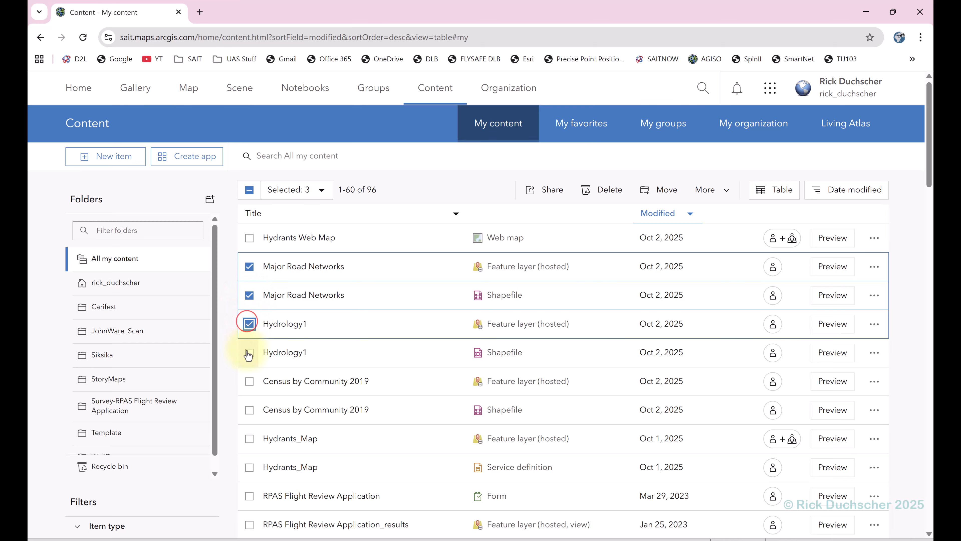
pyautogui.click(249, 352)
pyautogui.click(249, 381)
pyautogui.click(249, 409)
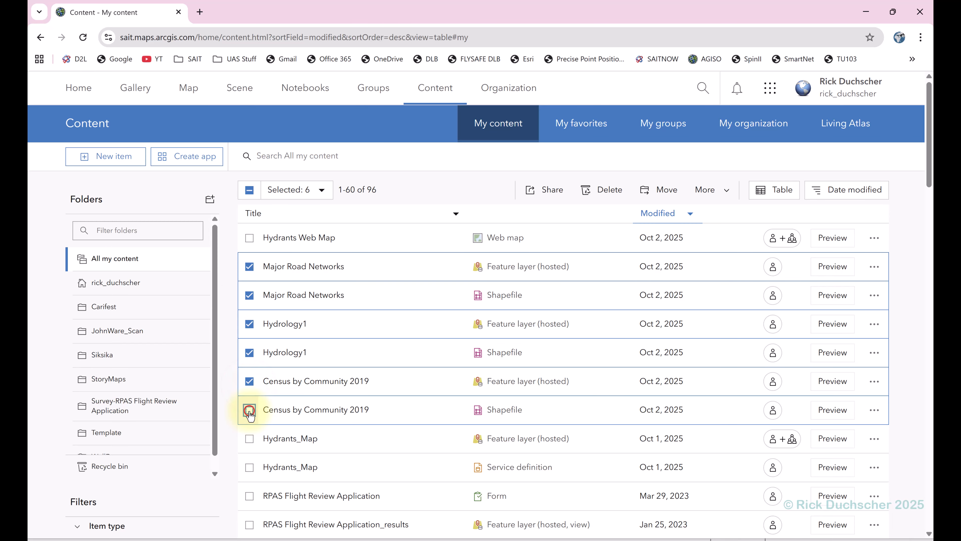
pyautogui.click(547, 190)
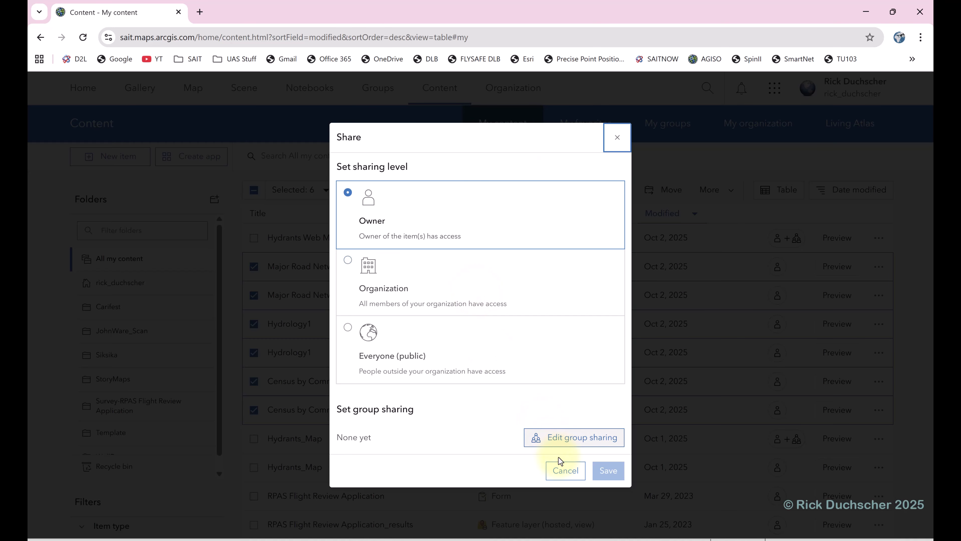
pyautogui.click(573, 441)
pyautogui.scroll(-3, 484, 378)
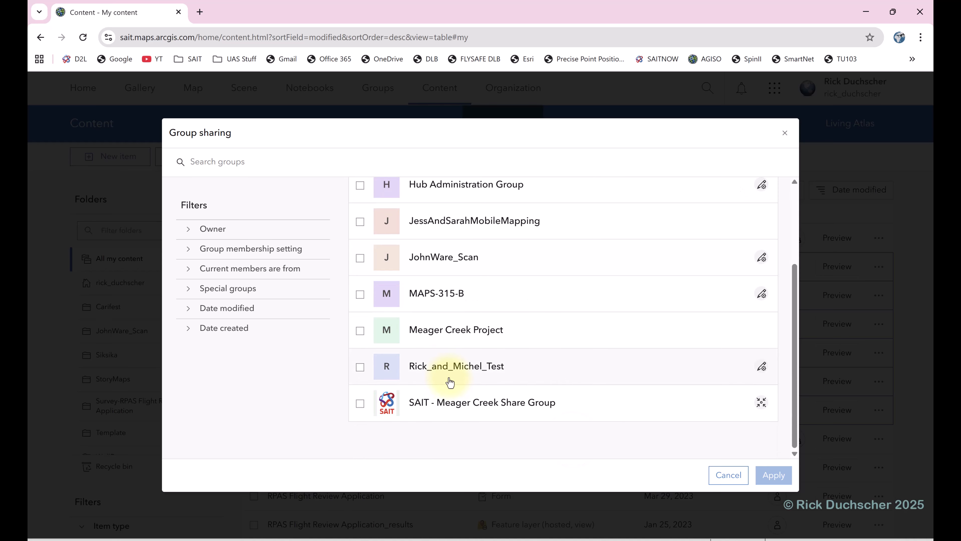
pyautogui.click(360, 367)
pyautogui.click(773, 474)
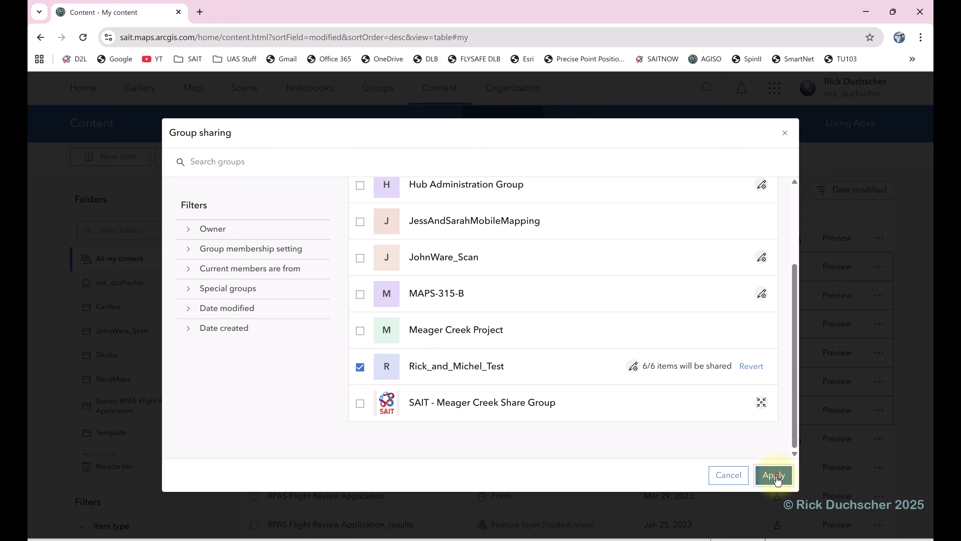
pyautogui.click(613, 474)
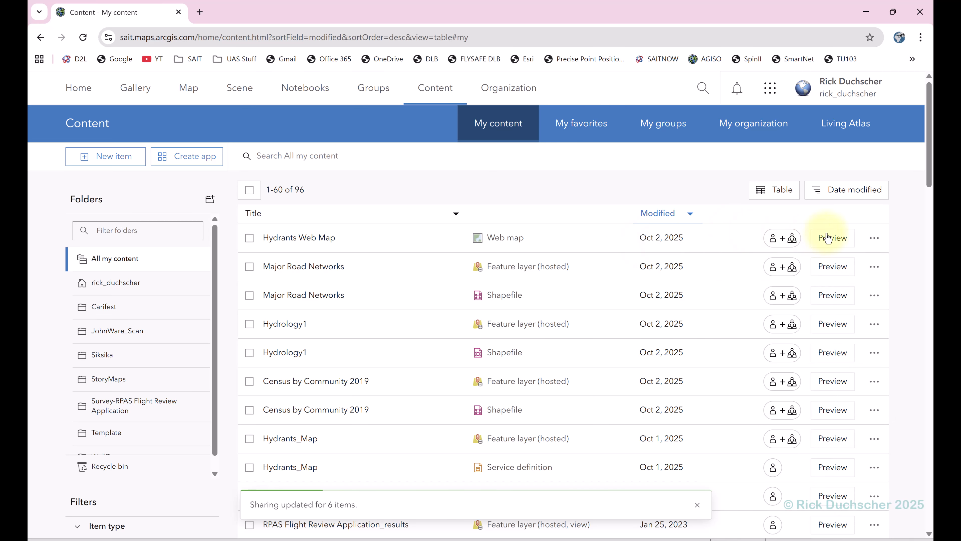
# Step: Open Hydrants Web Map in Map Viewer and show the properties of its Hydrants_Map layer
pyautogui.click(874, 238)
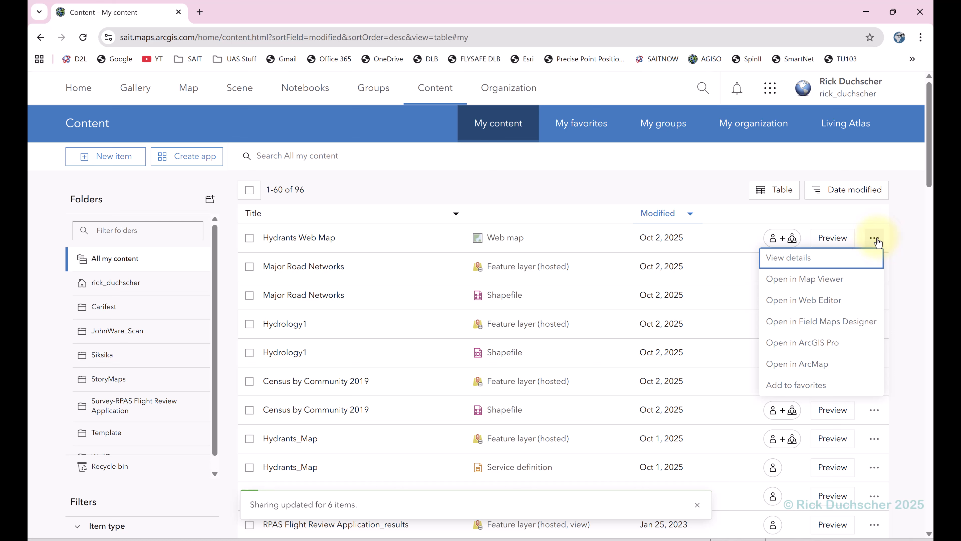
pyautogui.click(808, 280)
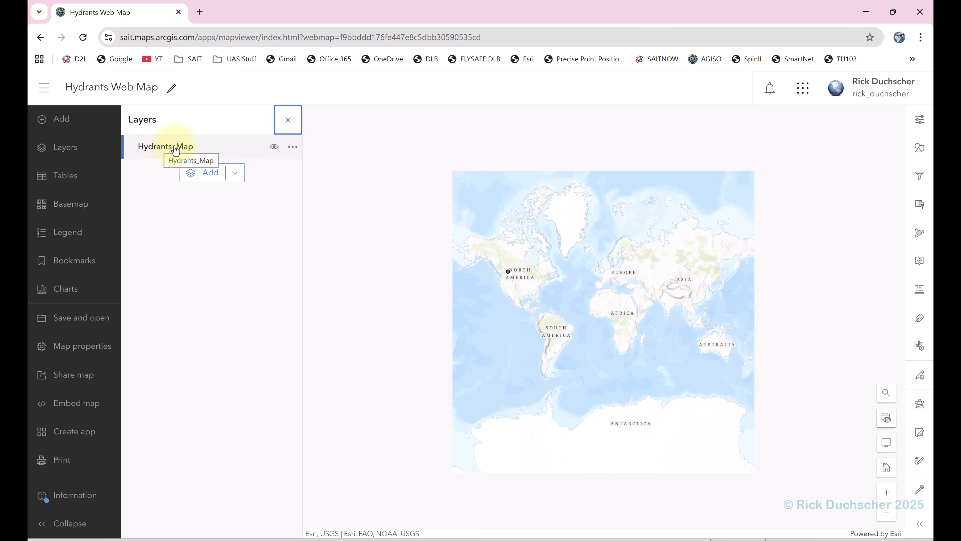
pyautogui.click(159, 151)
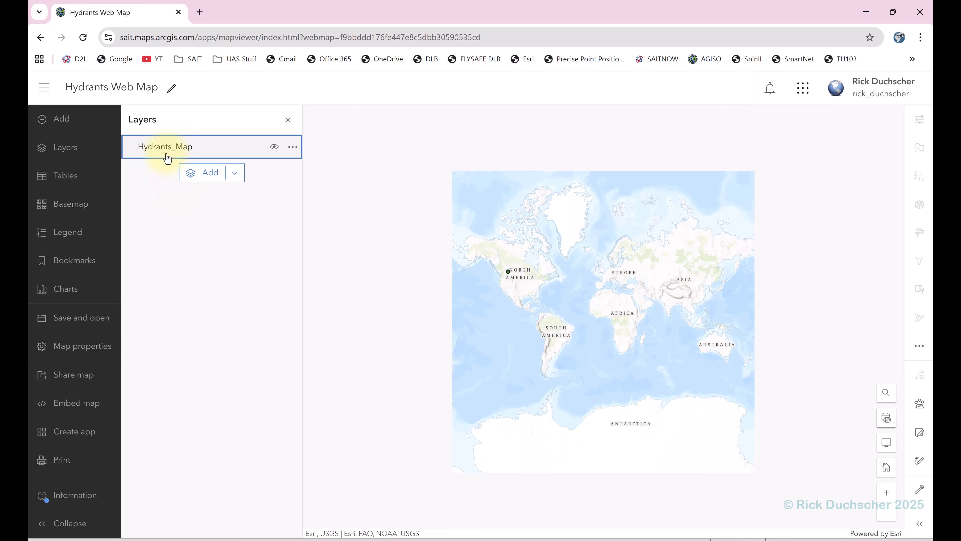
pyautogui.click(166, 150)
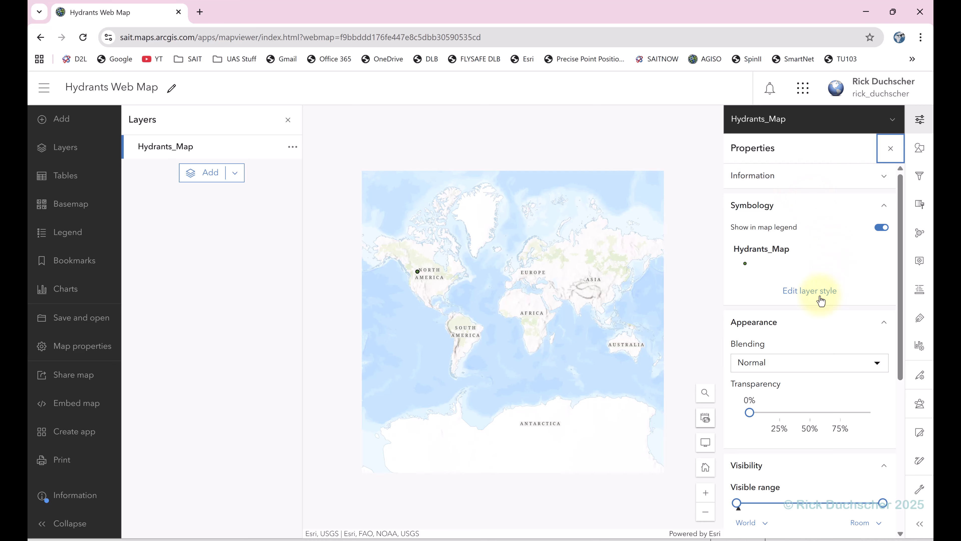
# Step: Edit the Hydrants_Map layer's style by adding the Color field as its attribute
pyautogui.click(808, 289)
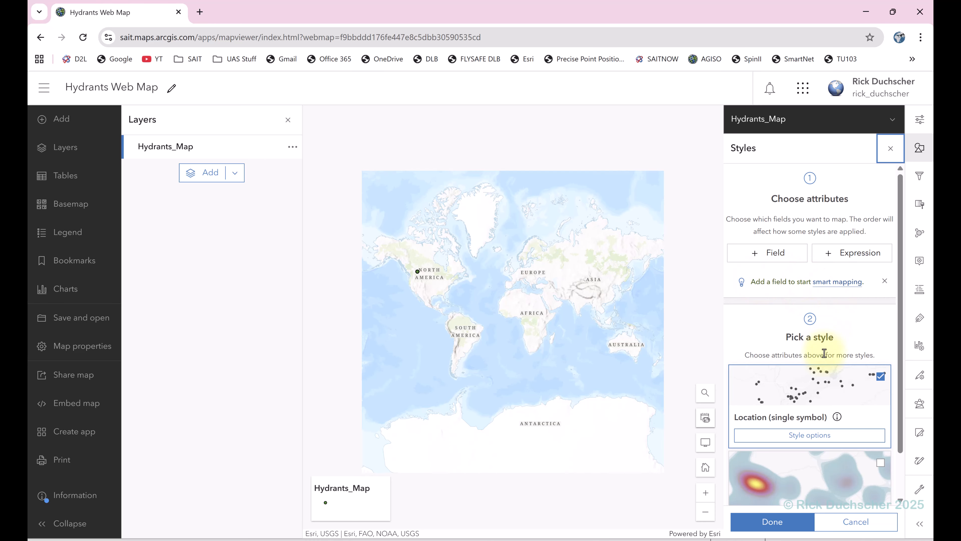
pyautogui.scroll(-2, 824, 353)
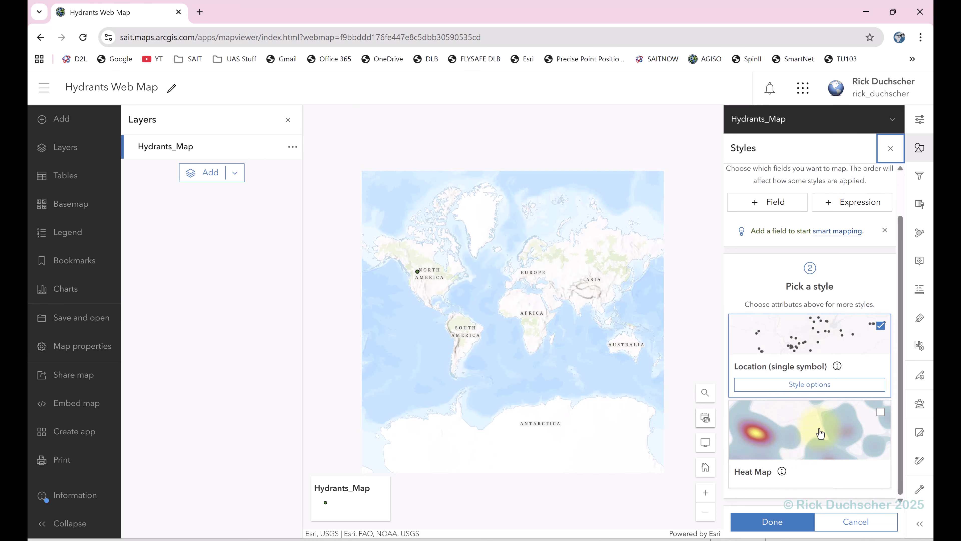
pyautogui.scroll(2, 802, 326)
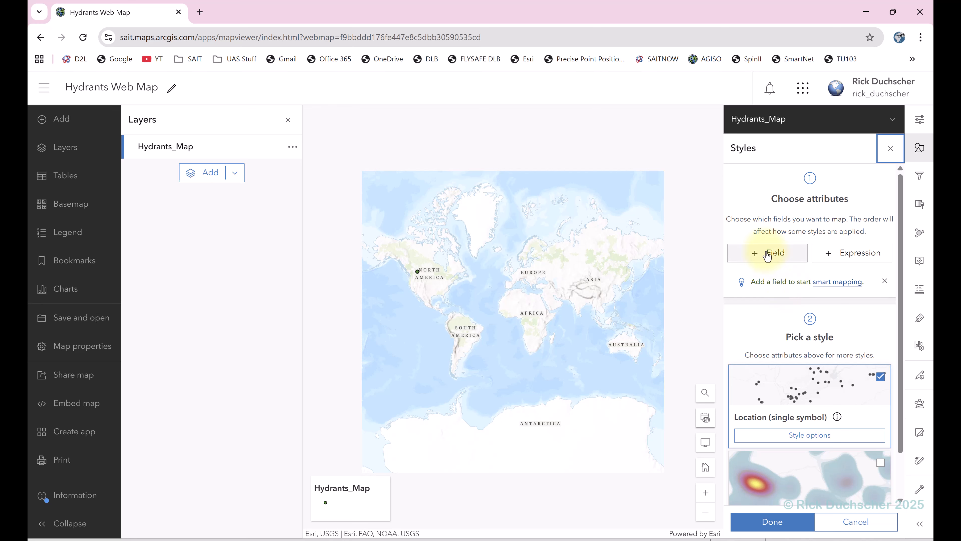
pyautogui.click(767, 255)
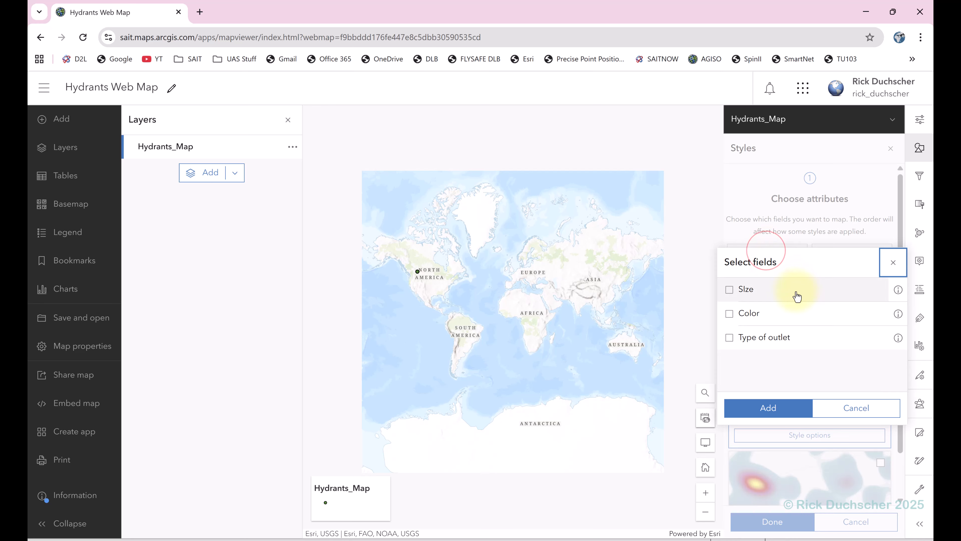
pyautogui.click(731, 315)
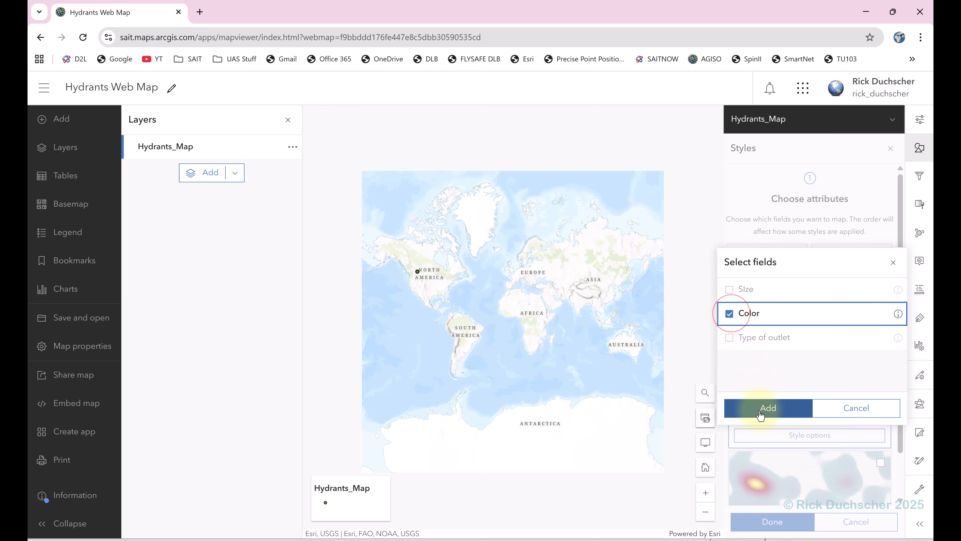
pyautogui.click(760, 412)
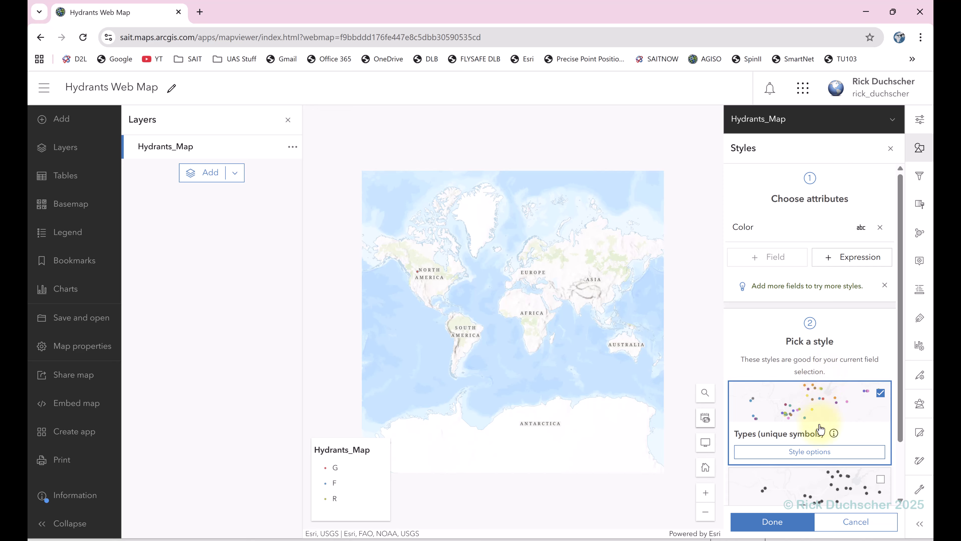
# Step: Open the style options for Types (unique symbols), select the G value and accept the options
pyautogui.scroll(-2, 810, 417)
pyautogui.click(803, 390)
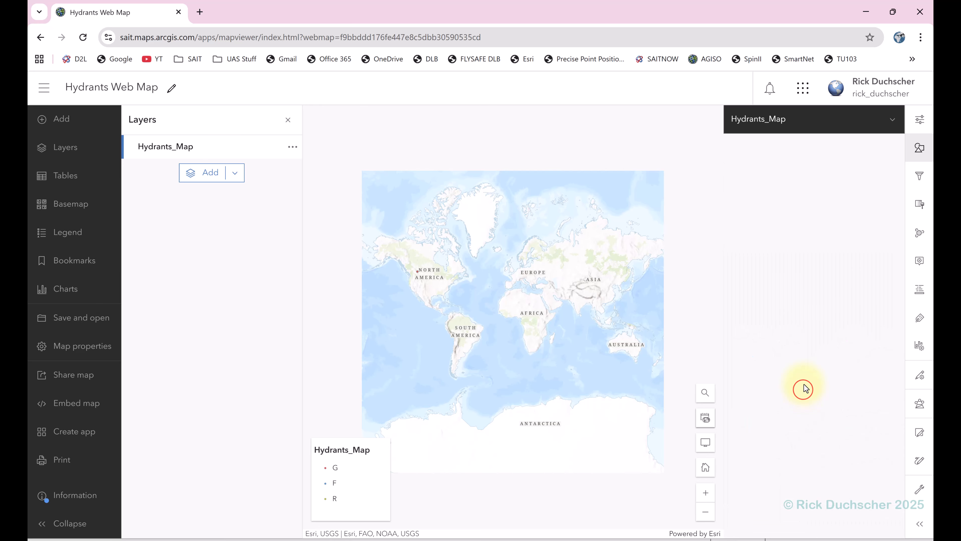
pyautogui.click(753, 324)
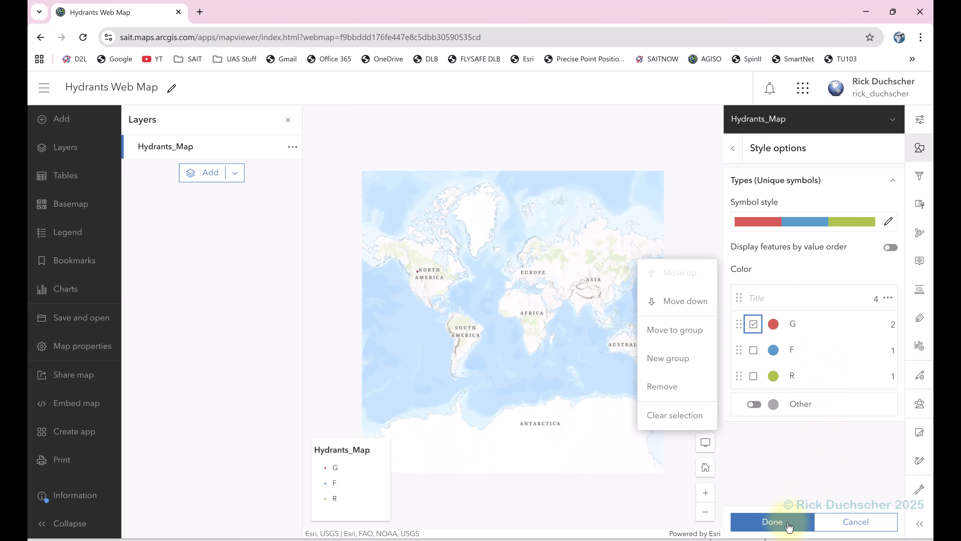
pyautogui.click(781, 523)
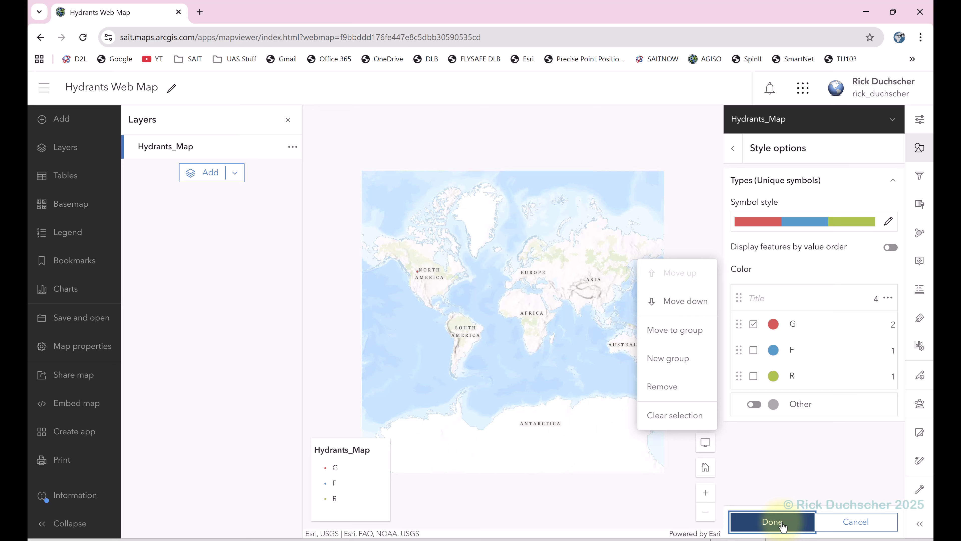
pyautogui.click(781, 524)
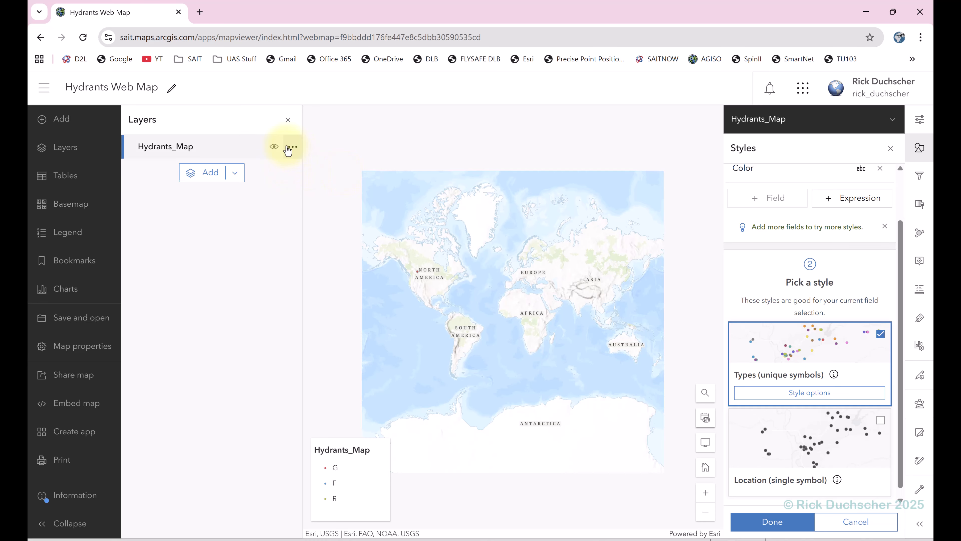
# Step: Set the Hydrants_Map layer's visible range to Metropolitan area through Room and check its display at different map scales around Calgary
pyautogui.click(292, 147)
pyautogui.click(275, 189)
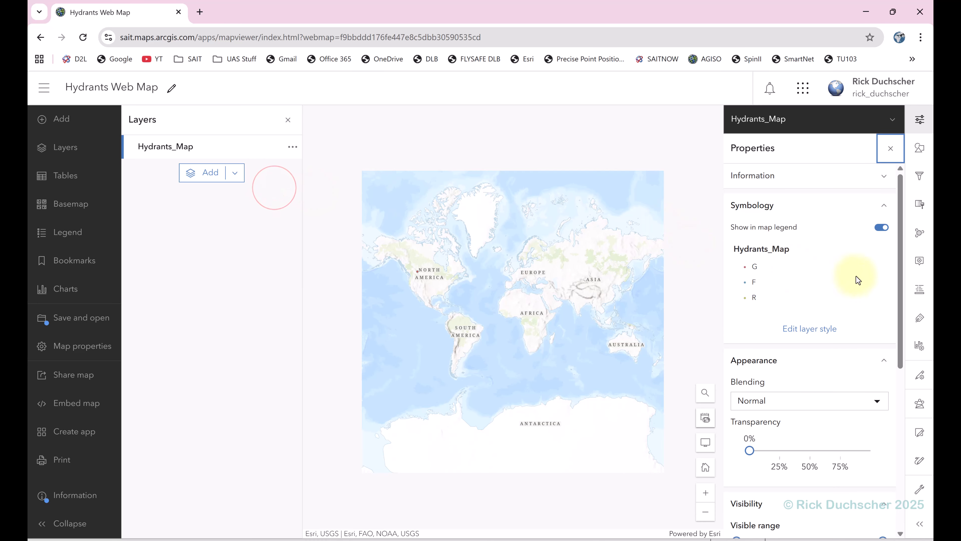
pyautogui.scroll(-4, 832, 316)
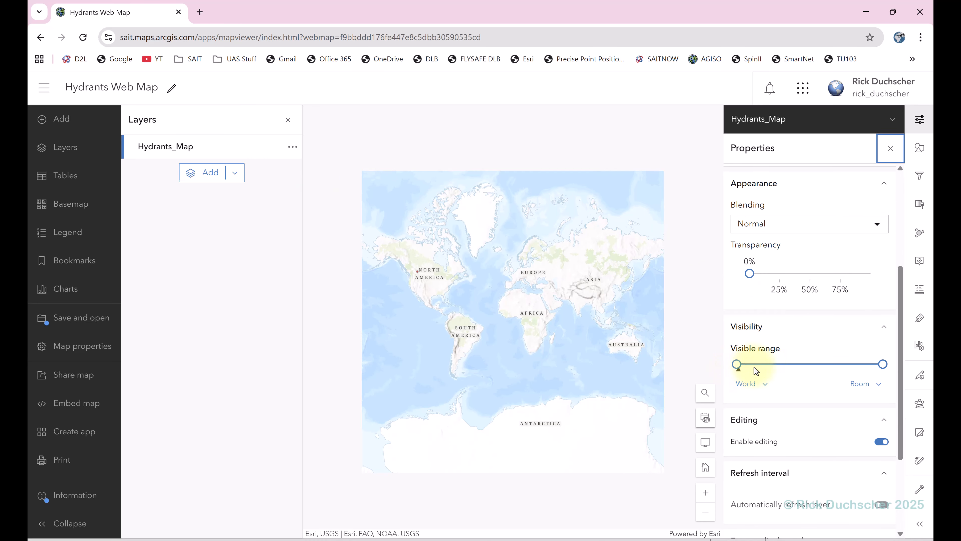
pyautogui.scroll(6, 423, 277)
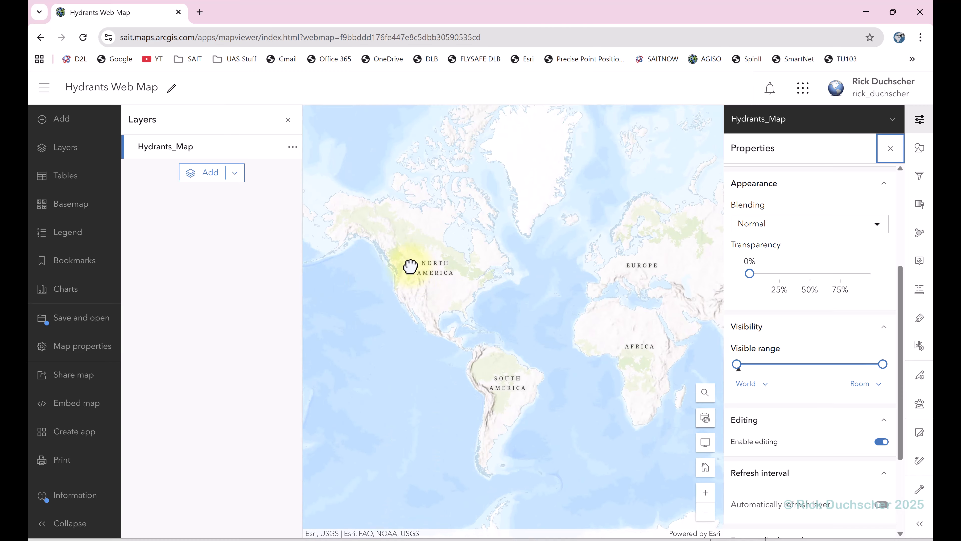
pyautogui.scroll(5, 428, 263)
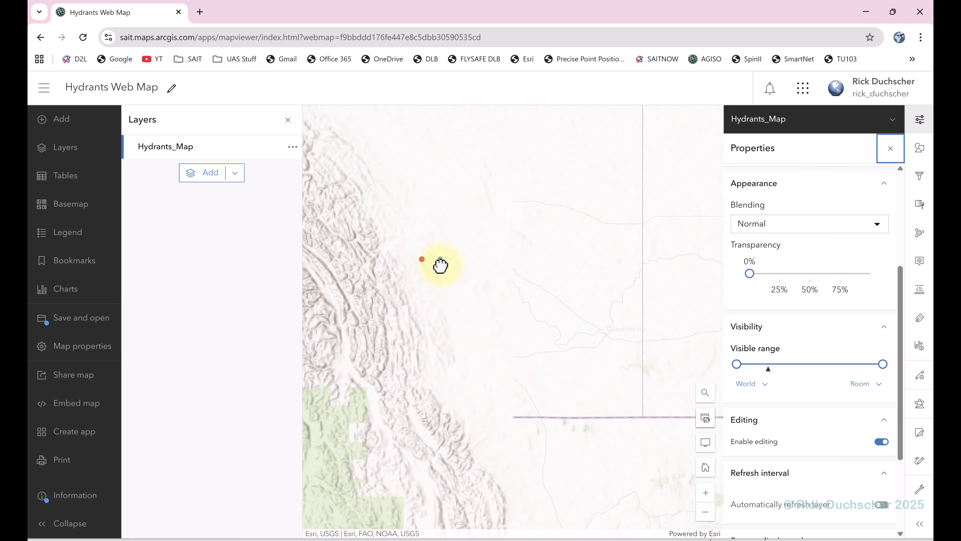
pyautogui.scroll(4, 430, 219)
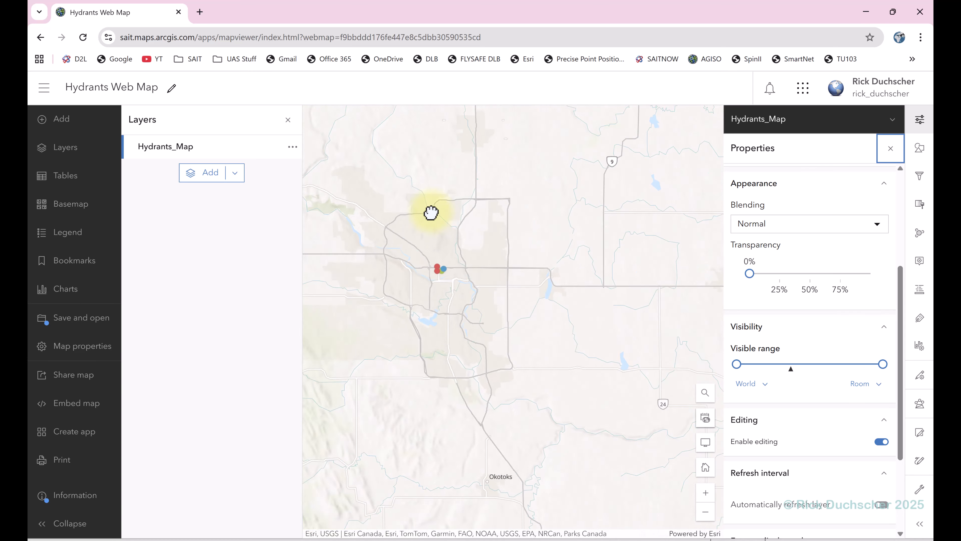
pyautogui.moveTo(427, 225); pyautogui.dragTo(467, 181)
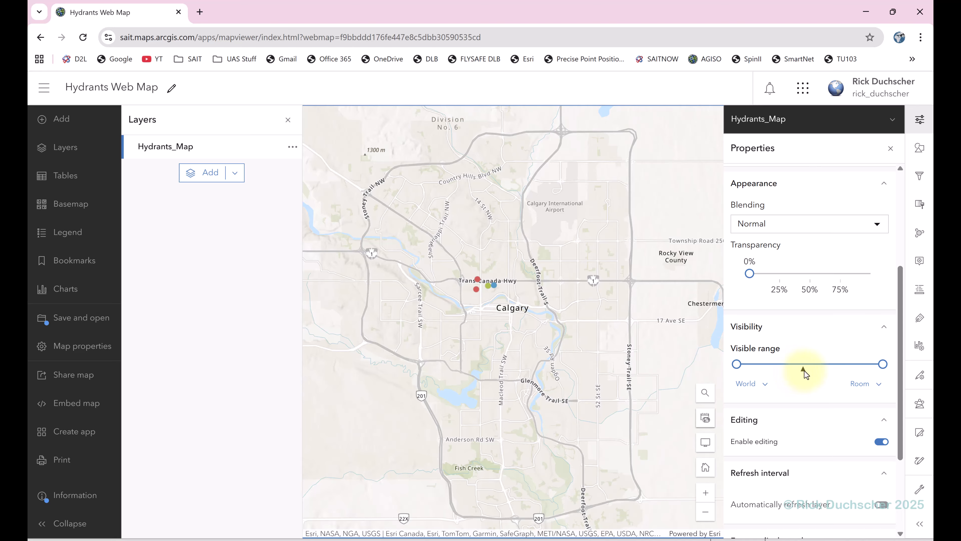
pyautogui.moveTo(803, 369)
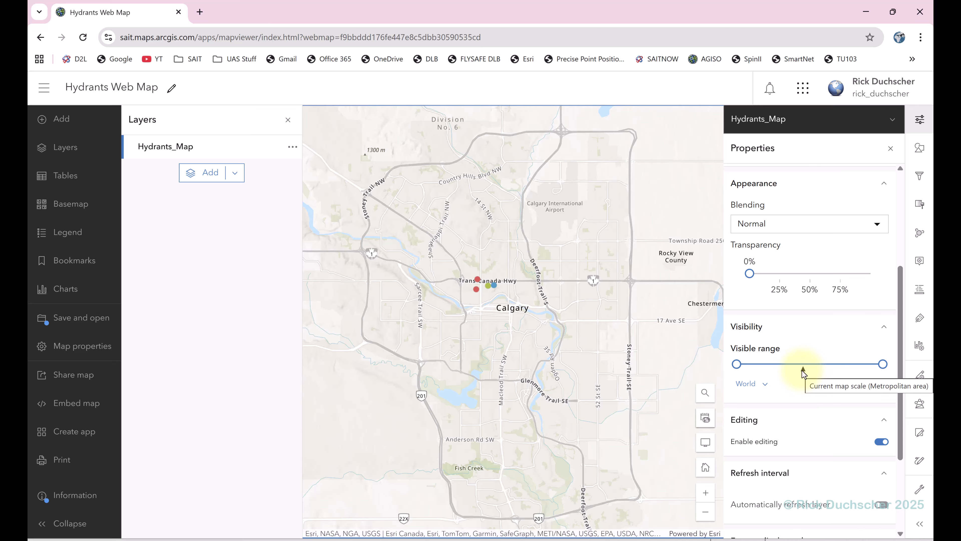
pyautogui.moveTo(736, 364); pyautogui.dragTo(801, 372)
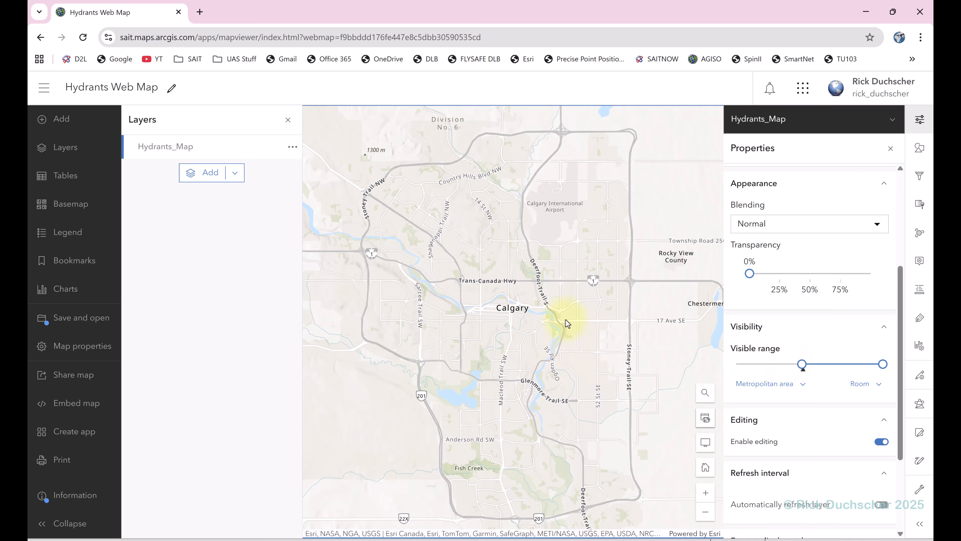
pyautogui.scroll(1, 566, 317)
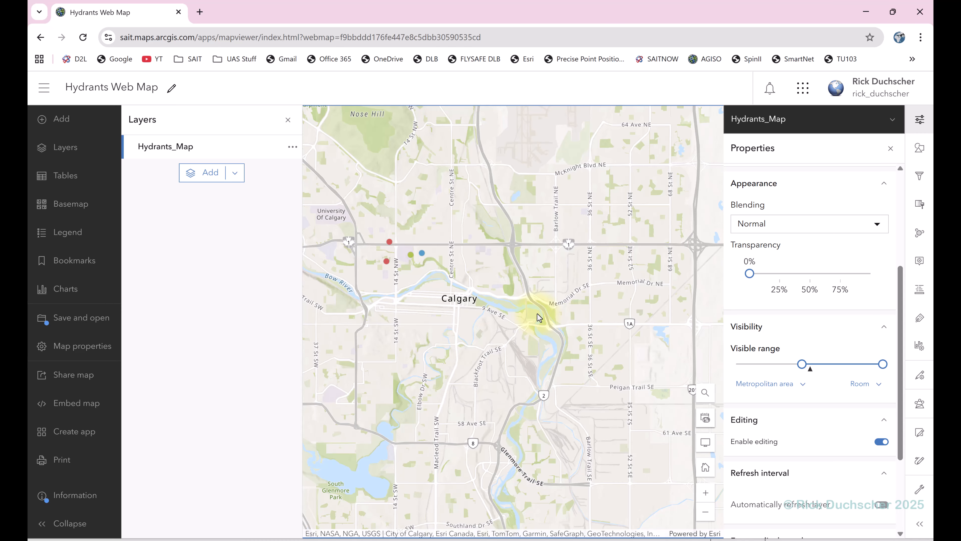
pyautogui.scroll(-3, 540, 309)
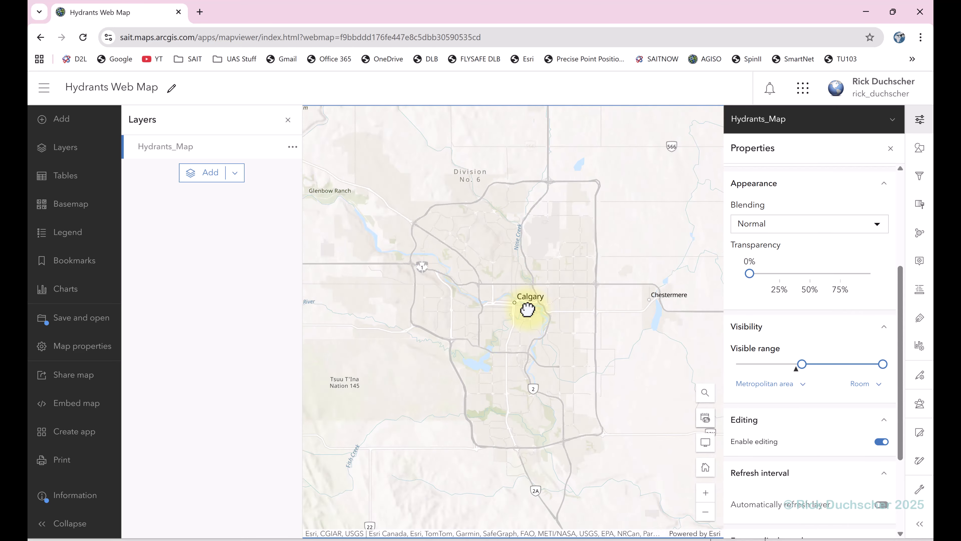
pyautogui.scroll(2, 527, 309)
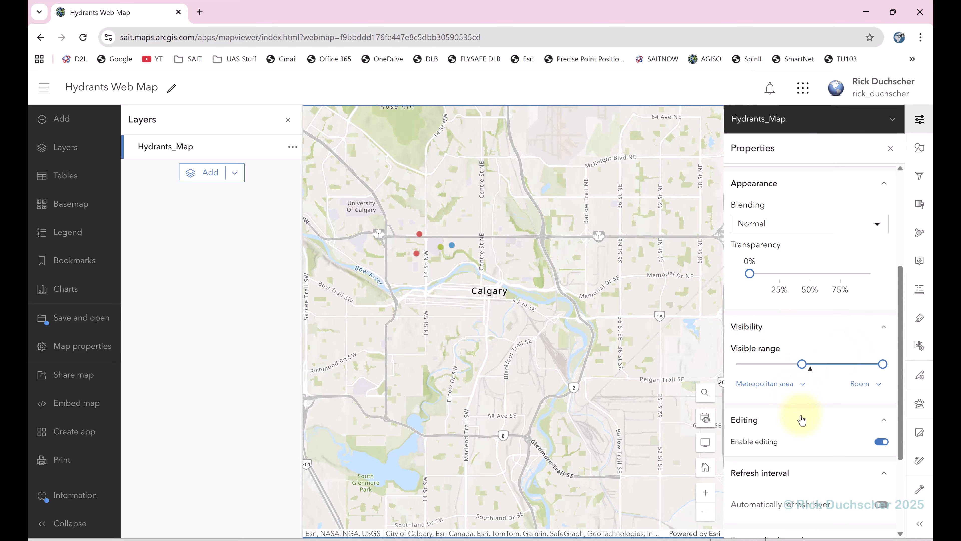
pyautogui.scroll(-3, 807, 438)
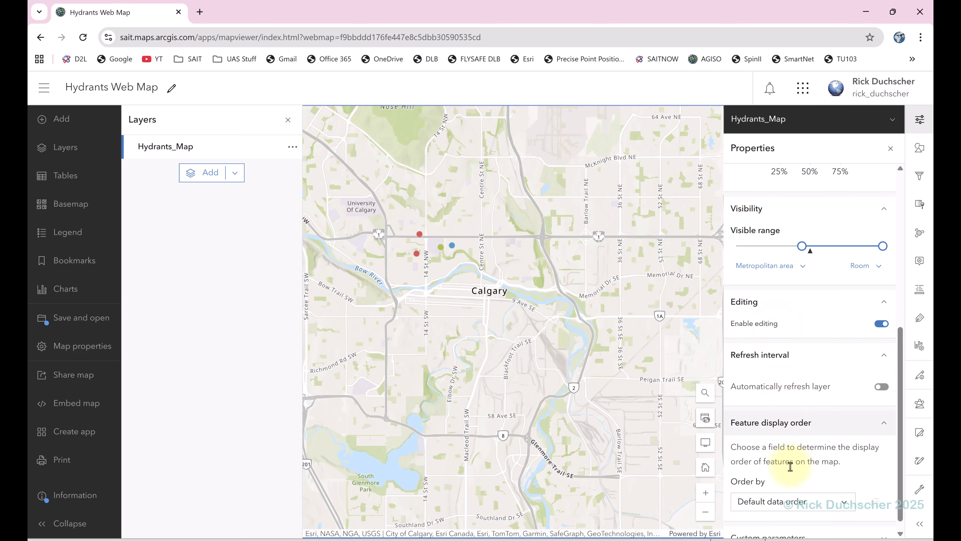
pyautogui.scroll(-1, 810, 439)
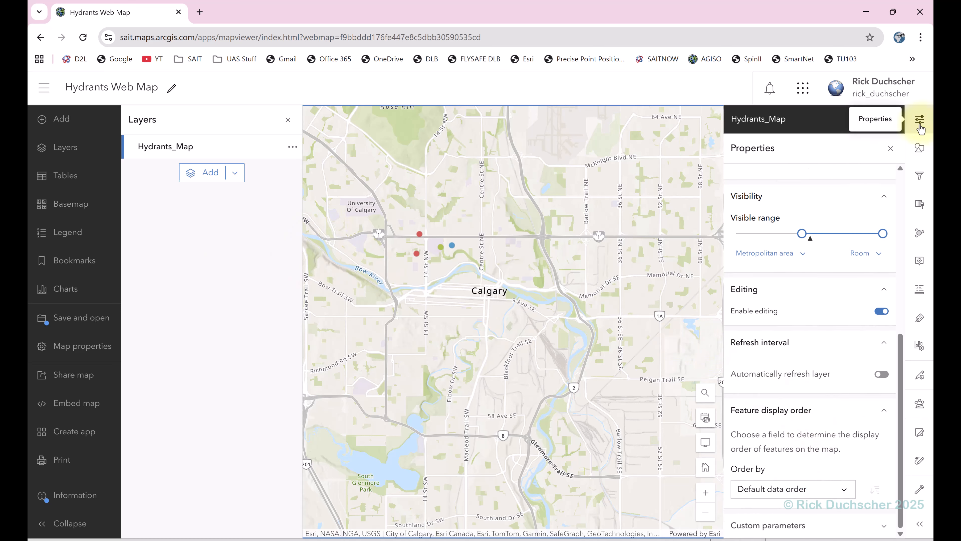
pyautogui.click(892, 121)
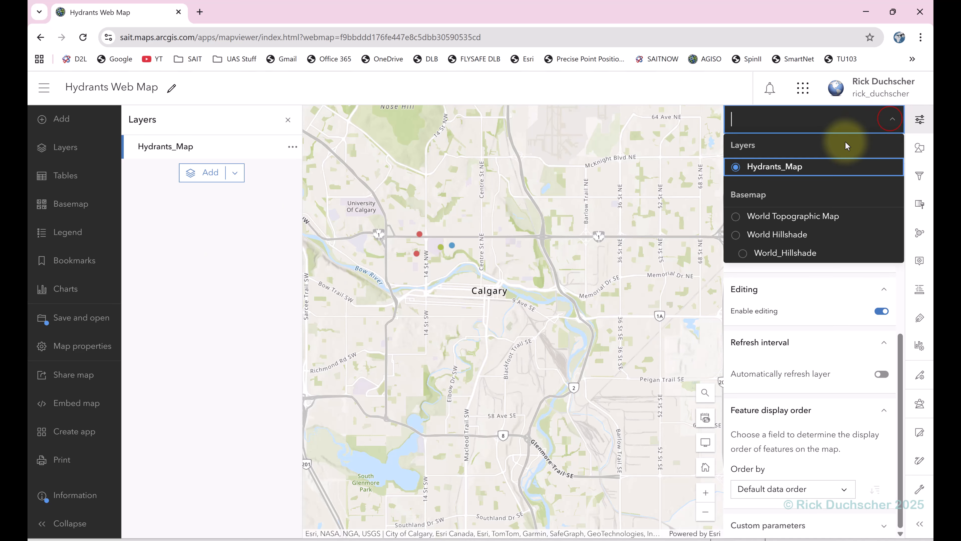
pyautogui.click(496, 165)
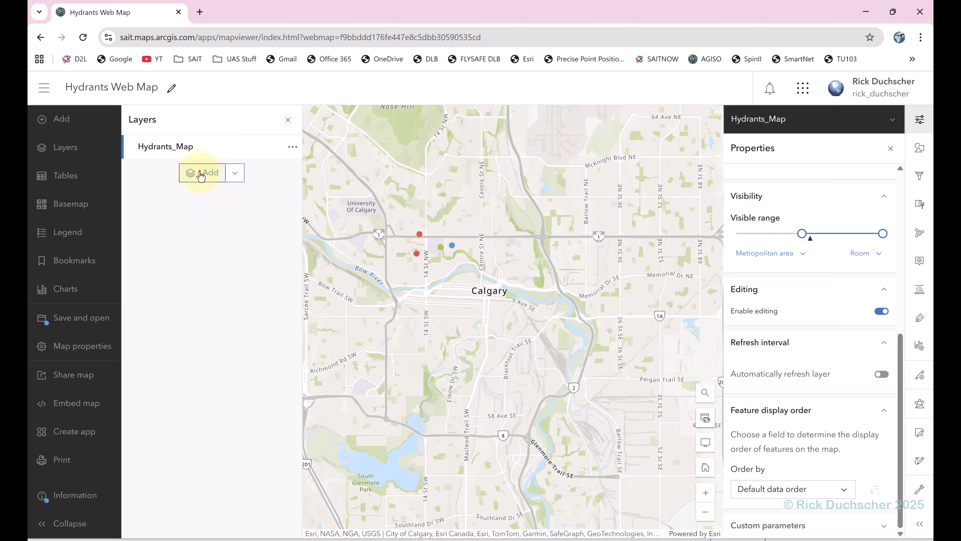
# Step: Add the Major Road Networks, Hydrology1 and Census by Community 2019 layers from My content and return to the layer list
pyautogui.click(200, 174)
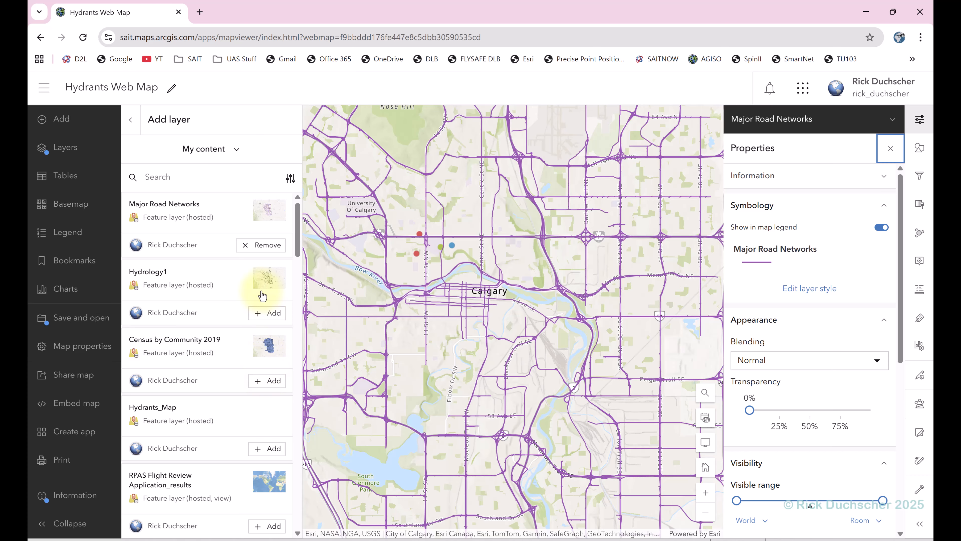
pyautogui.click(264, 313)
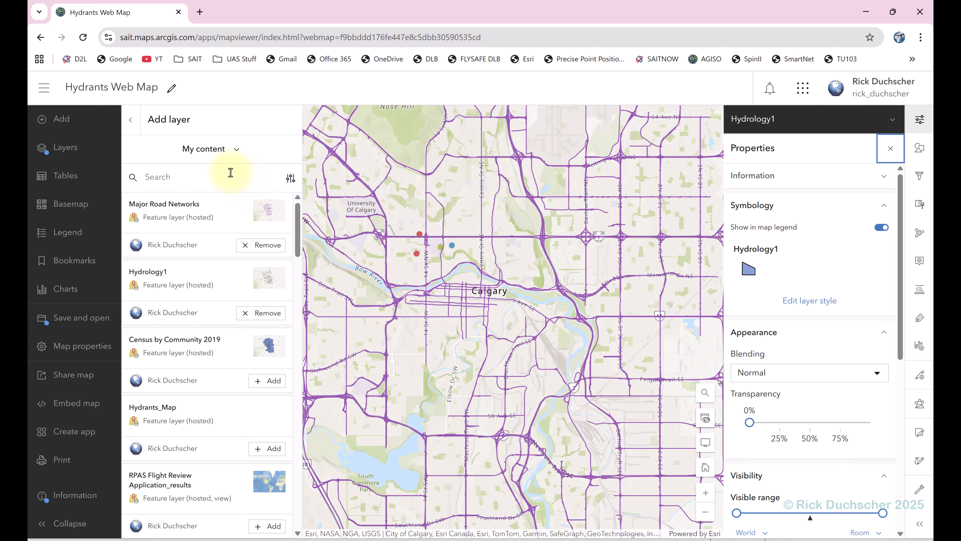
pyautogui.click(263, 380)
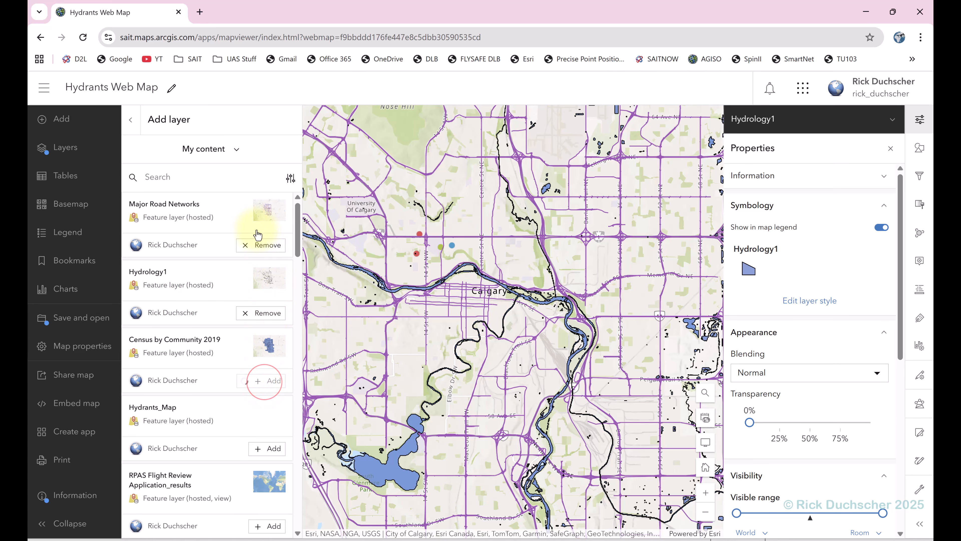
pyautogui.click(130, 120)
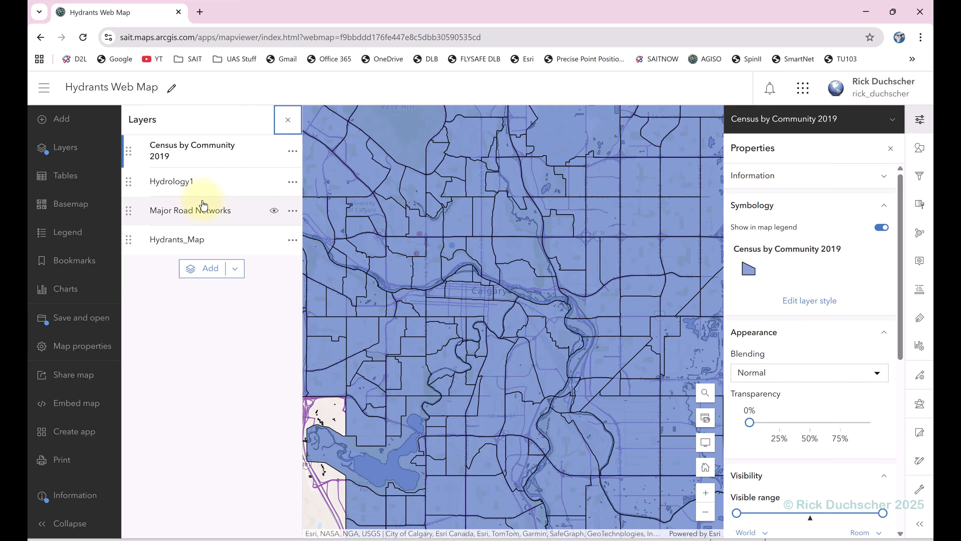
# Step: Move the Census by Community 2019 layer below Hydrants_Map in the layer order
pyautogui.scroll(-2, 425, 280)
pyautogui.scroll(-2, 333, 268)
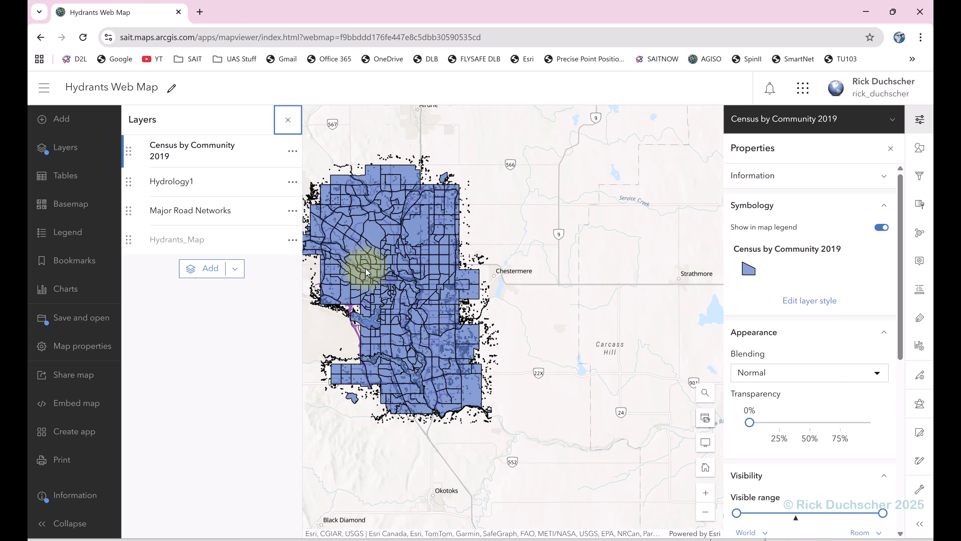
pyautogui.moveTo(365, 271); pyautogui.dragTo(411, 274)
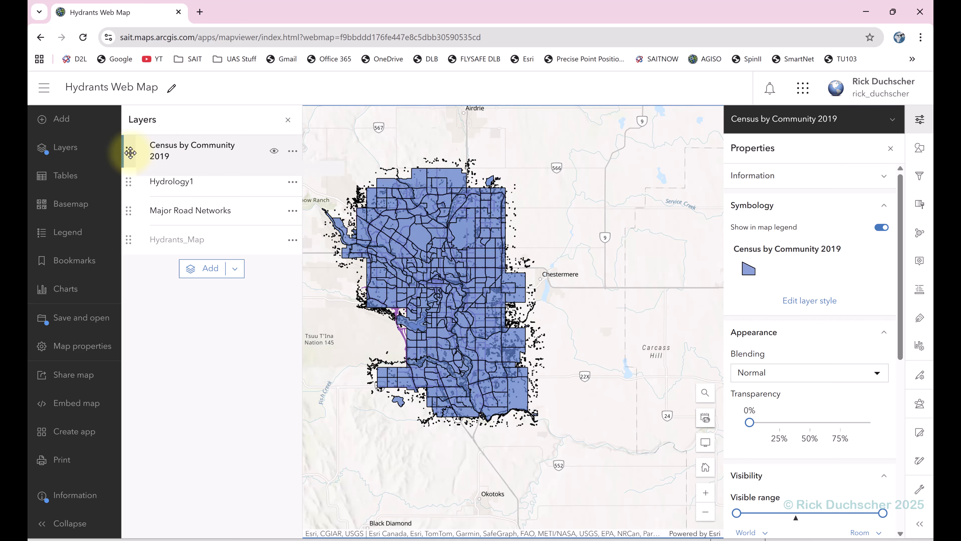
pyautogui.moveTo(130, 153); pyautogui.dragTo(134, 255)
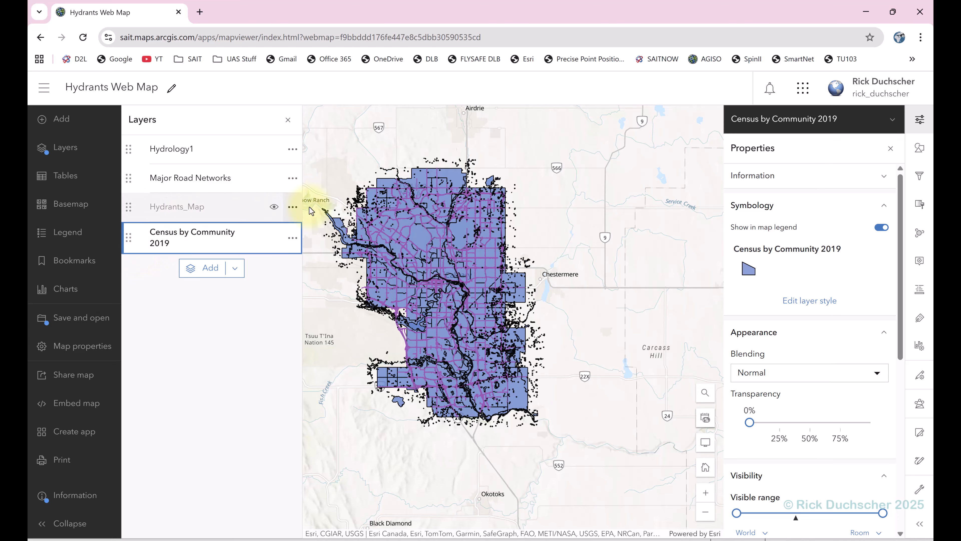
# Step: Change the fill color of the Hydrology1 layer's single symbol to a more vivid blue
pyautogui.scroll(1, 434, 265)
pyautogui.scroll(1, 435, 266)
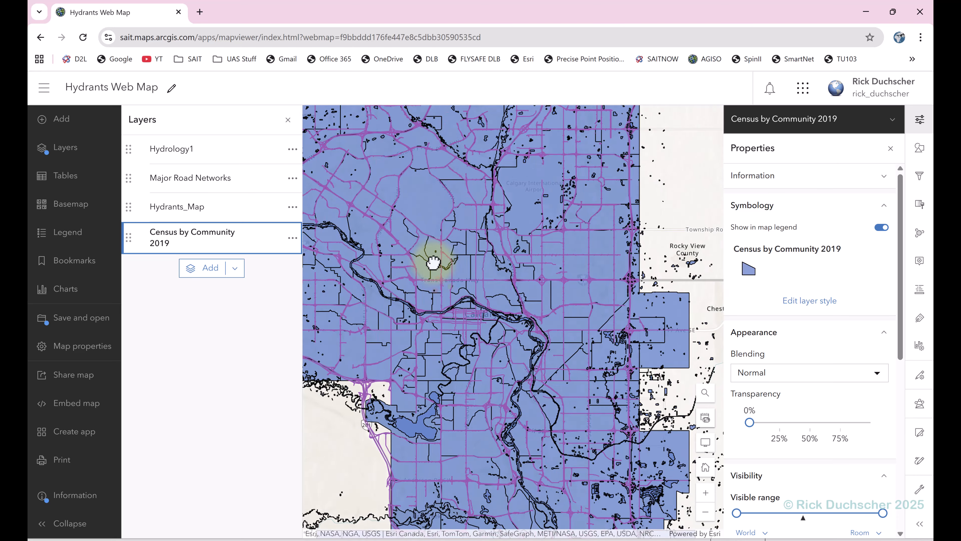
pyautogui.click(187, 148)
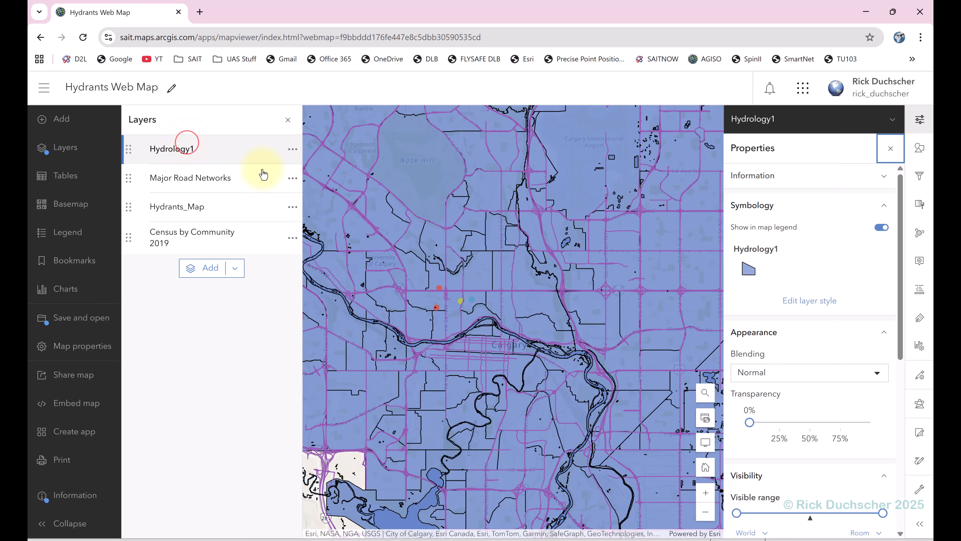
pyautogui.click(788, 305)
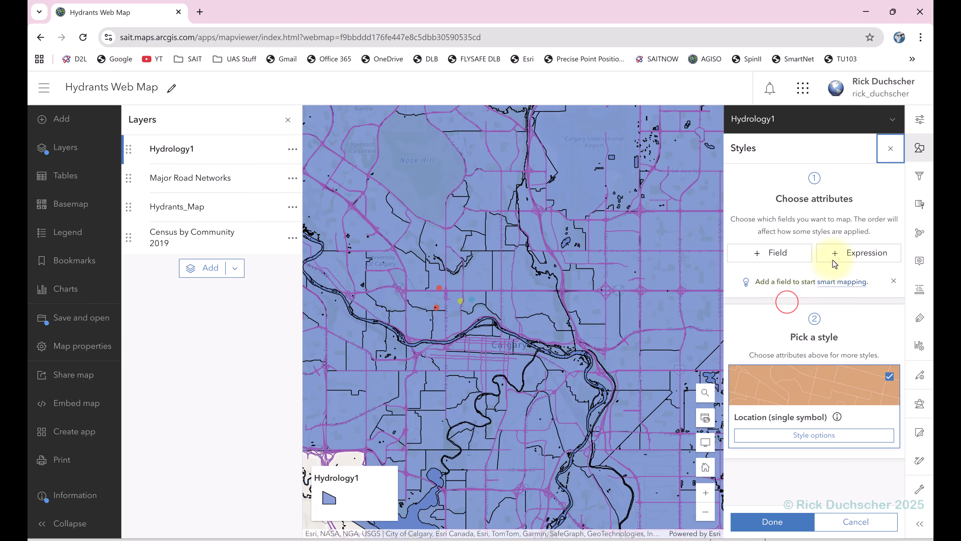
pyautogui.click(827, 435)
pyautogui.click(807, 227)
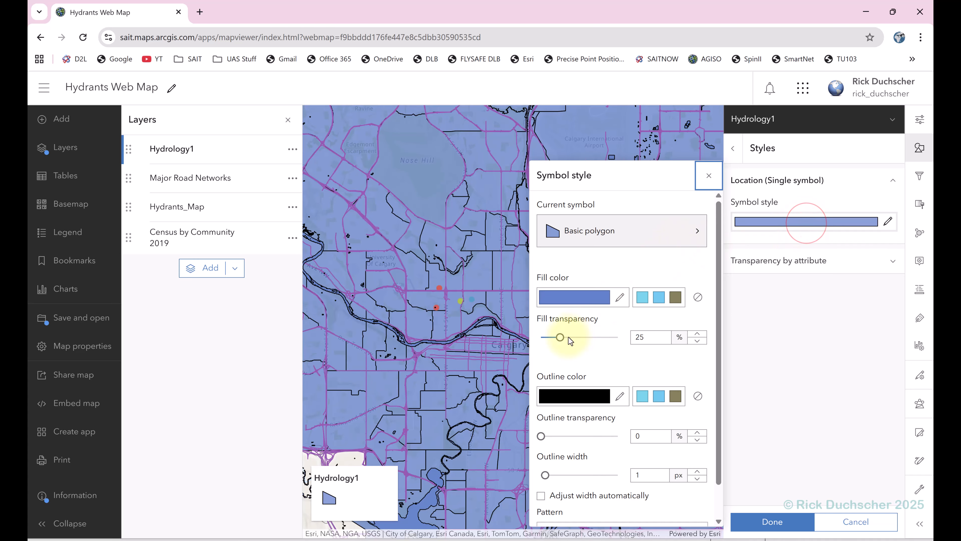
pyautogui.click(564, 296)
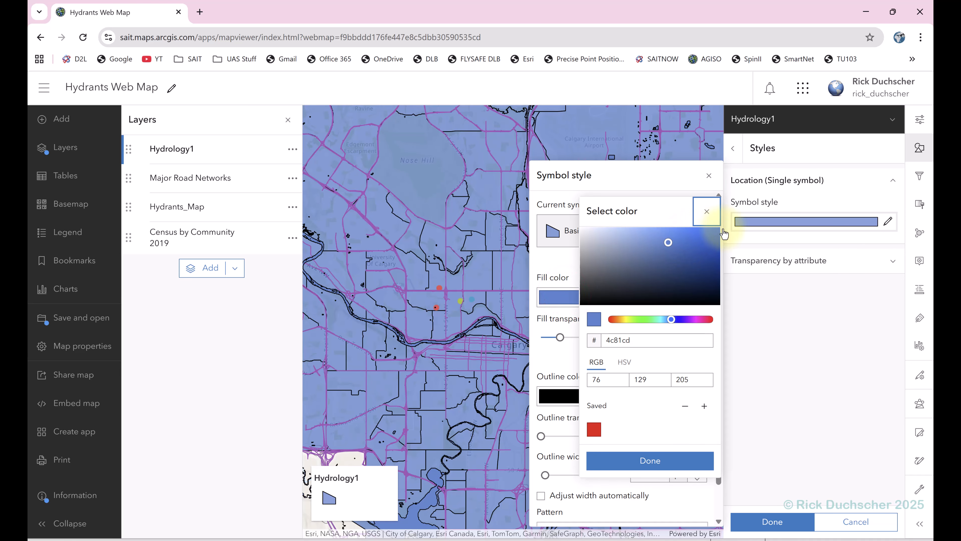
pyautogui.click(707, 234)
pyautogui.click(651, 460)
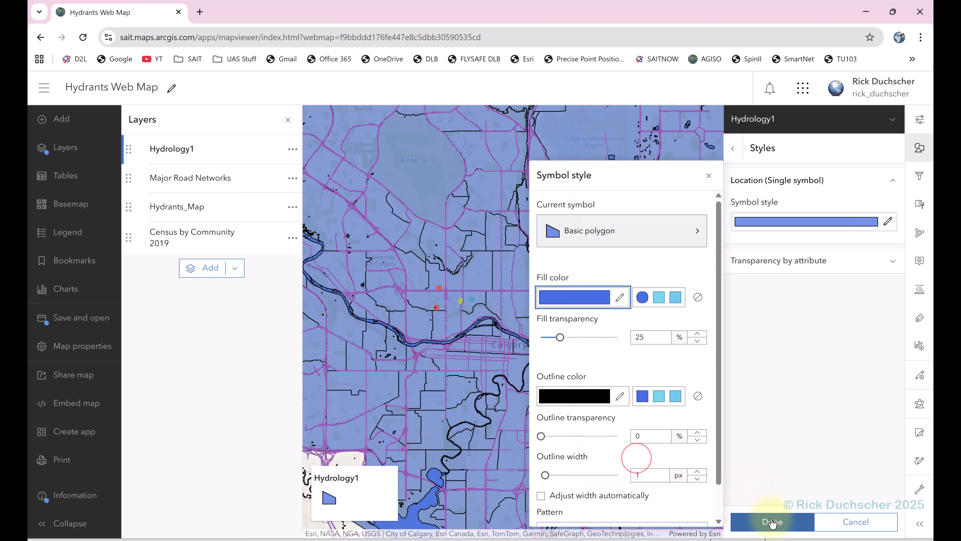